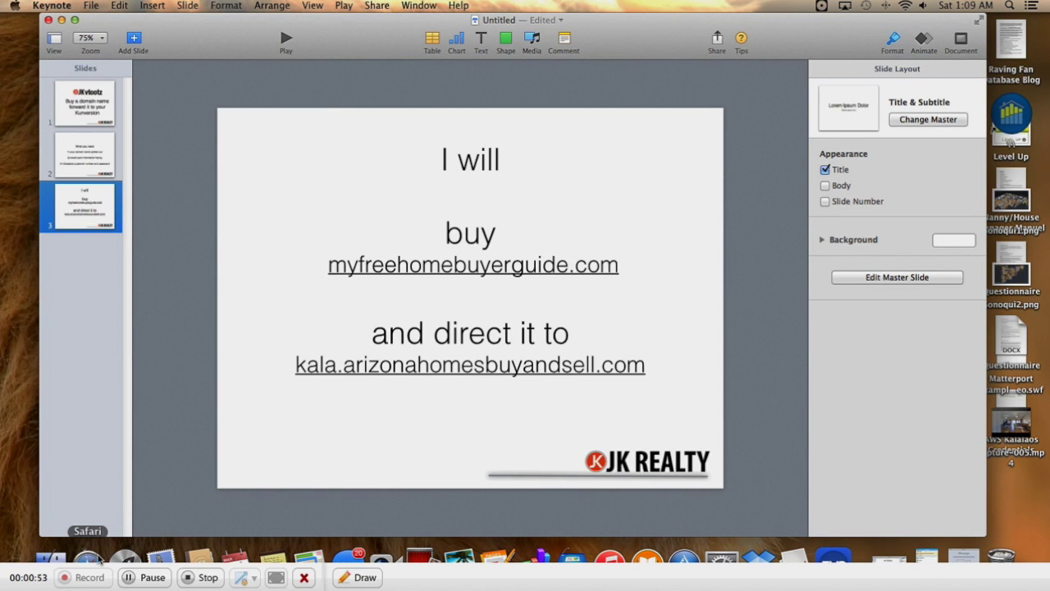
Switch from the Keynote domain-plan slide to the GoDaddy homepage in Safari.
click(87, 561)
Search for myfreehomebuyerguide.com, then pick the suggested myfreehomebuyerguides.com at $12.99.
click(235, 129)
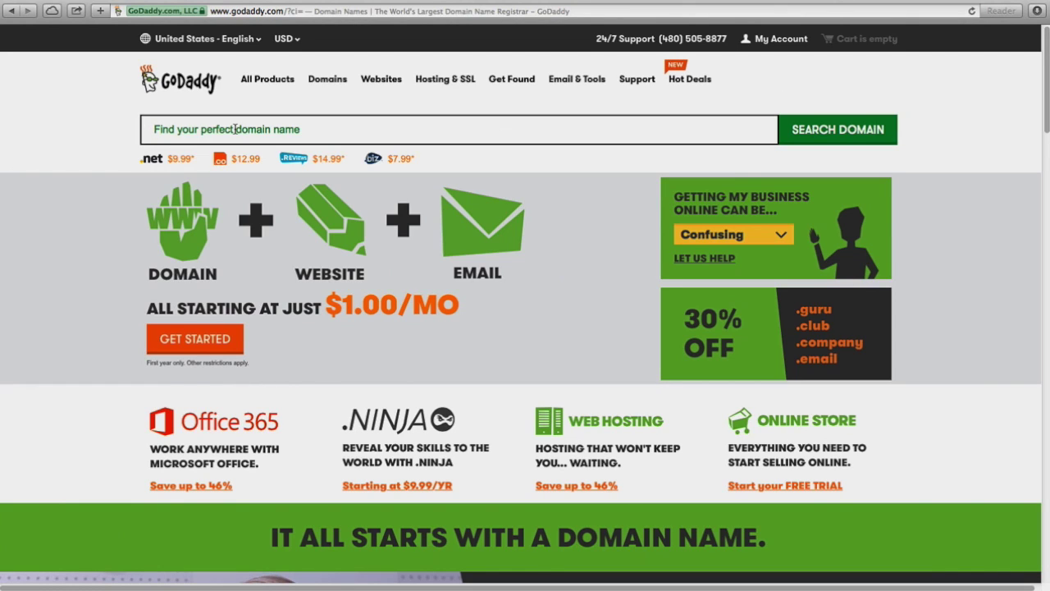
text(myfreehomebuyerguide)
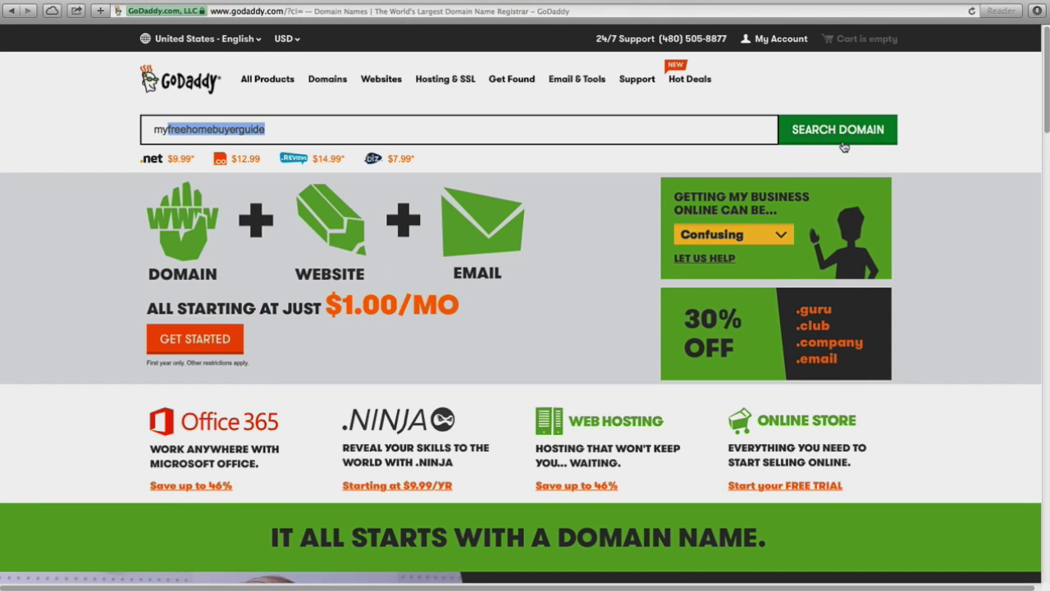
click(808, 128)
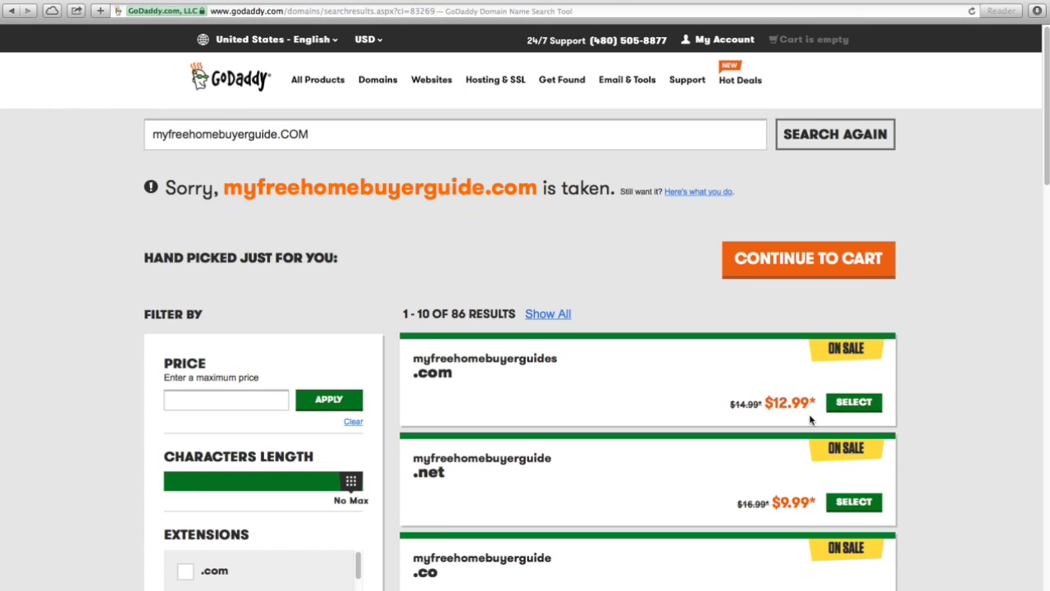
click(856, 404)
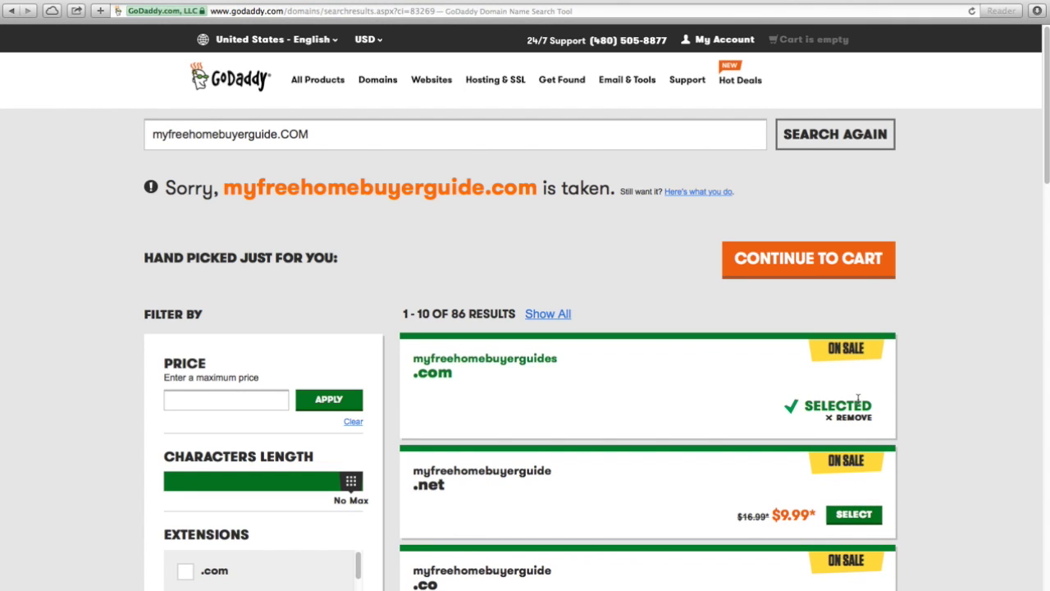
Continue with myfreehomebuyerguides.com, declining privacy, hosting and email add-ons, to reach the cart.
click(815, 259)
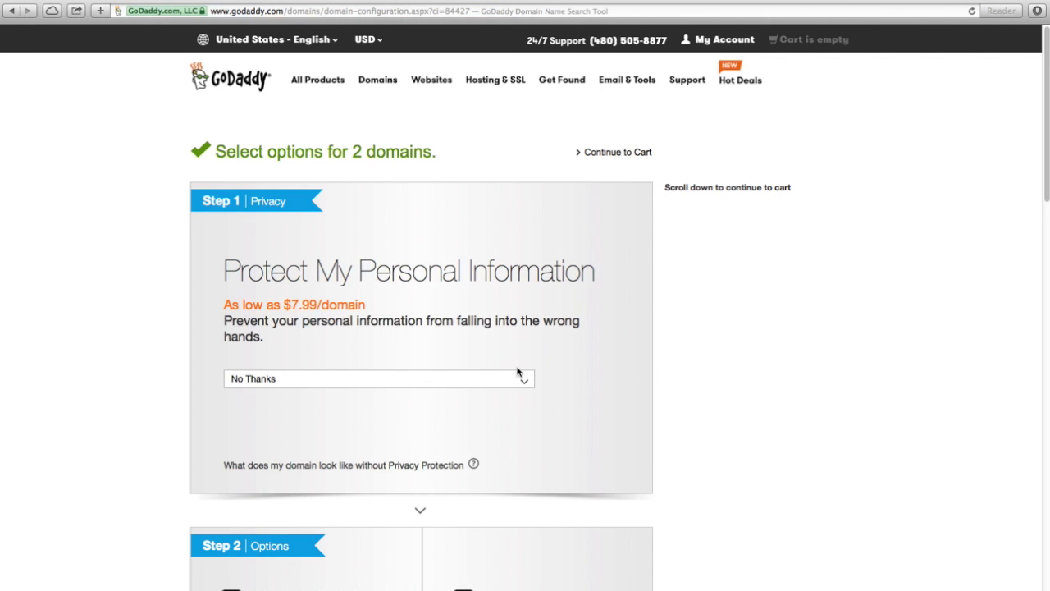
scroll(517, 372, down, 3)
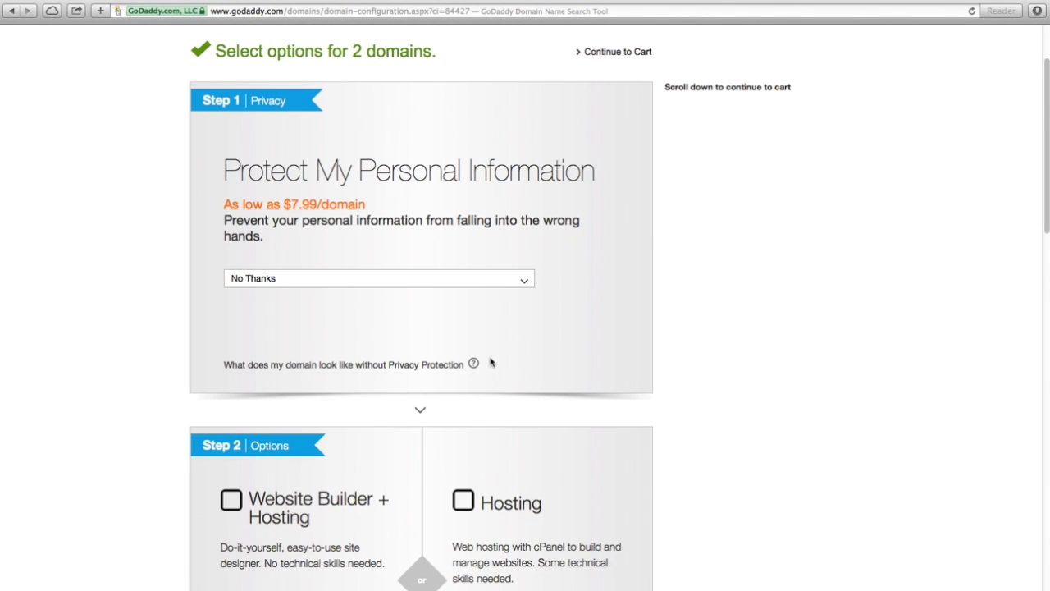
scroll(473, 364, down, 1)
scroll(553, 398, down, 8)
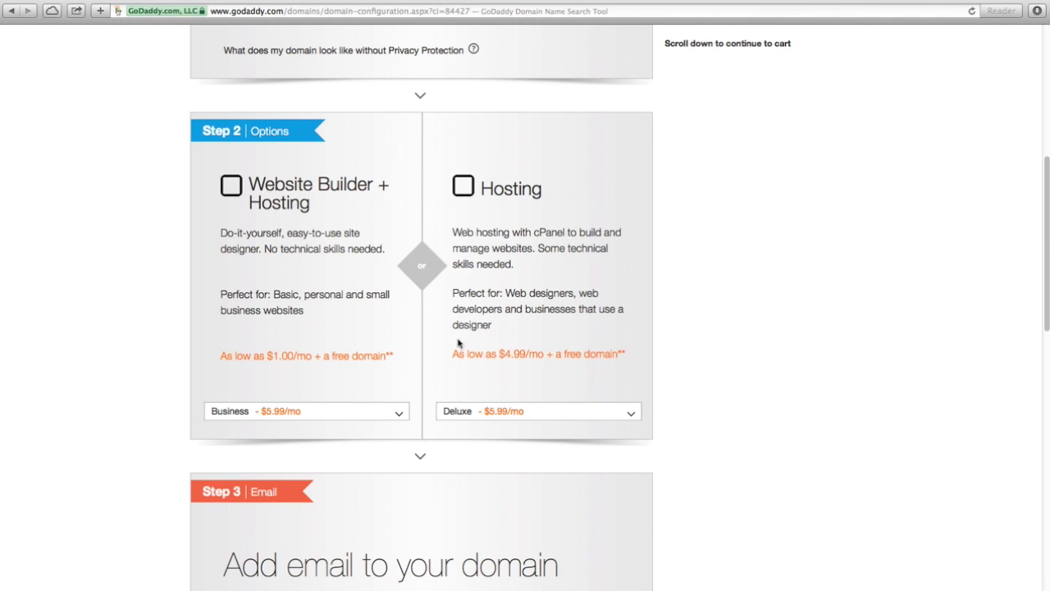
scroll(523, 373, down, 2)
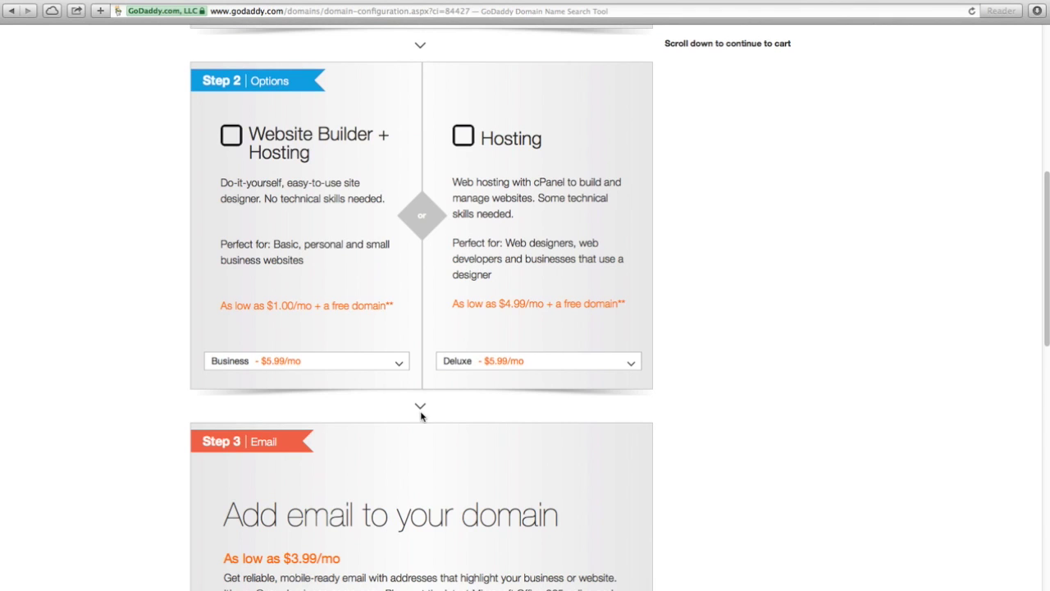
scroll(422, 406, down, 3)
scroll(425, 403, down, 3)
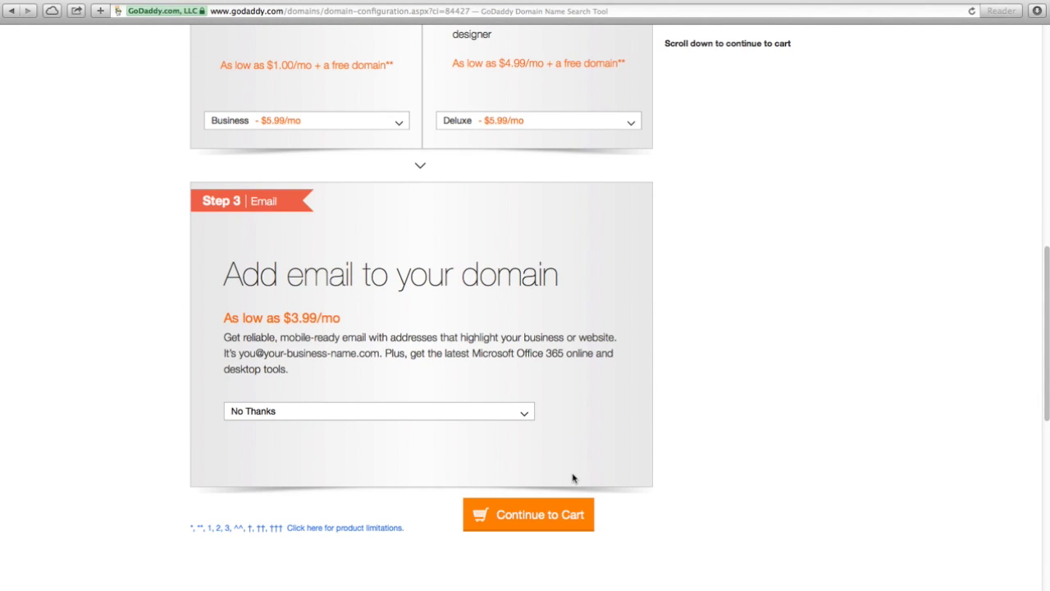
click(526, 517)
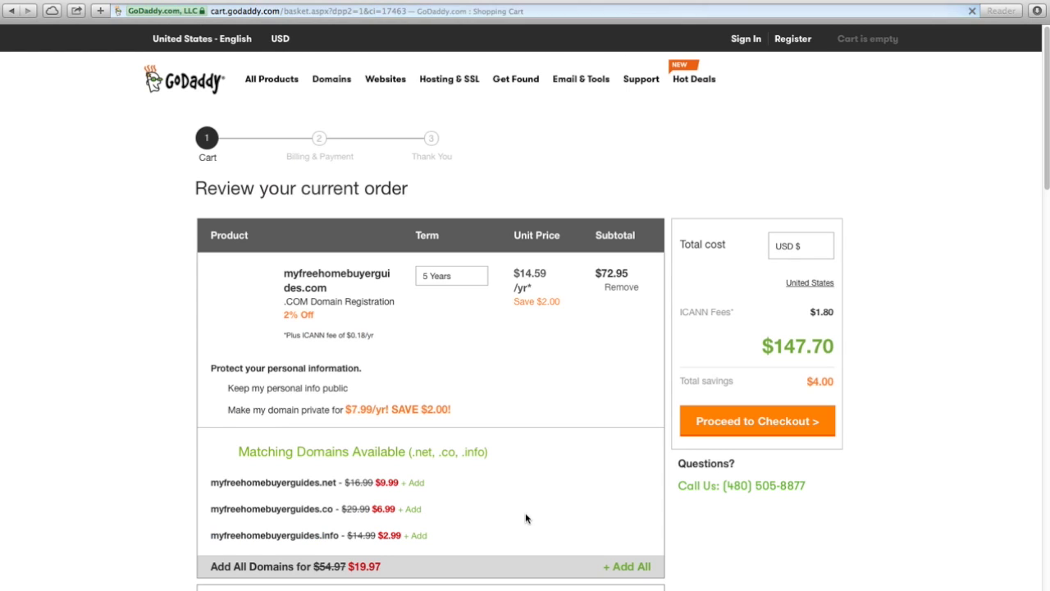
Change the myfreehomebuyerguides.com term to 1 Year, bringing the order total to $87.02.
click(476, 283)
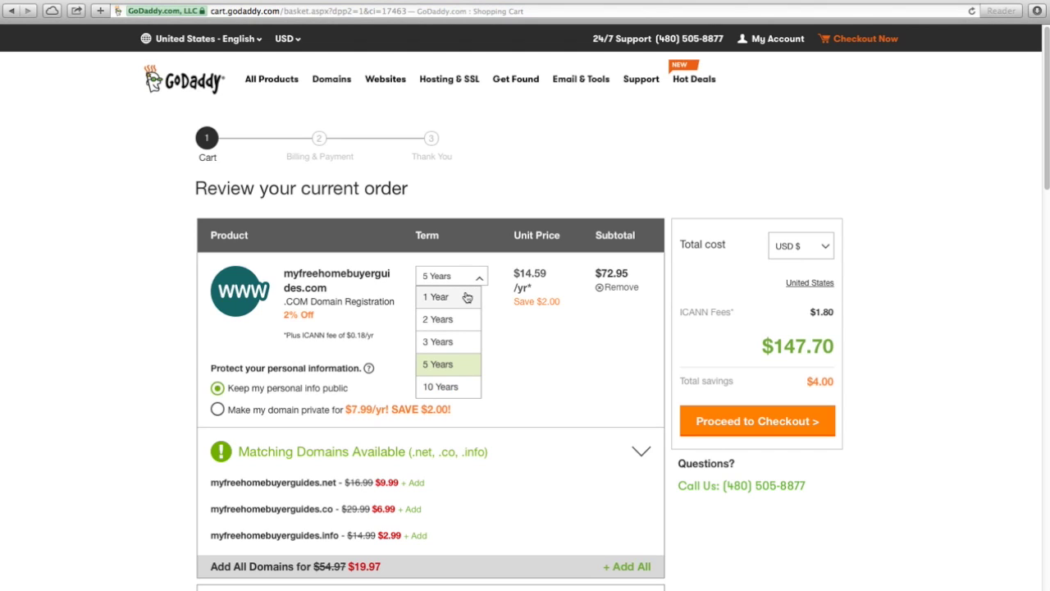
click(466, 297)
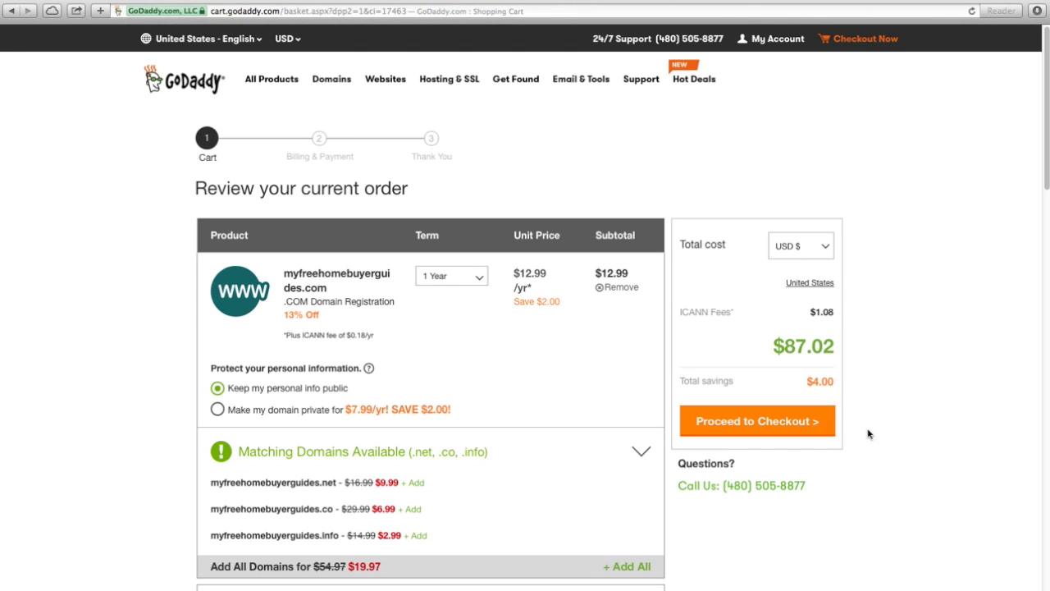
scroll(580, 511, down, 5)
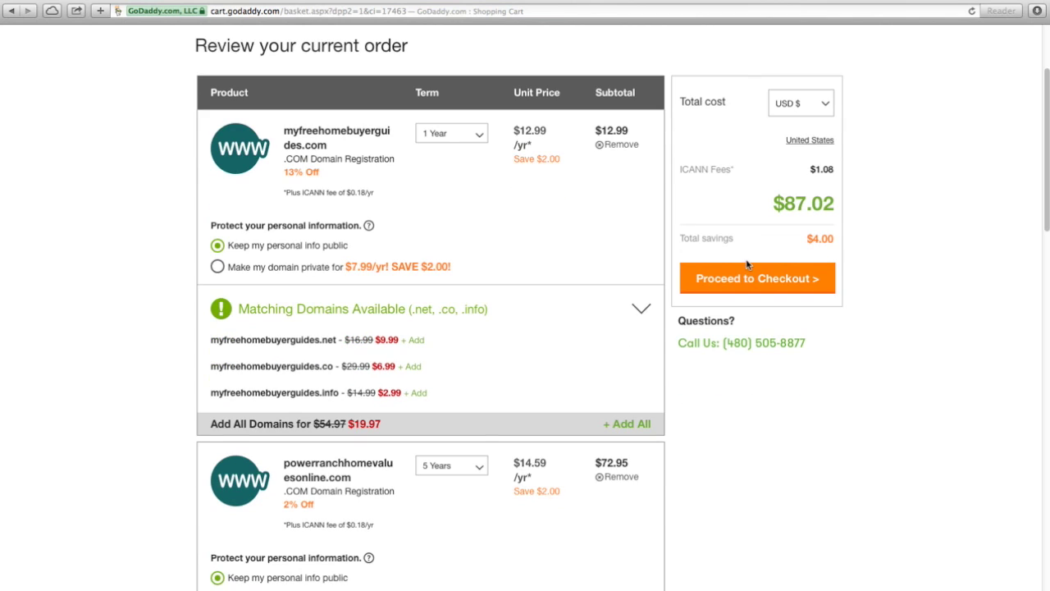
scroll(823, 312, up, 3)
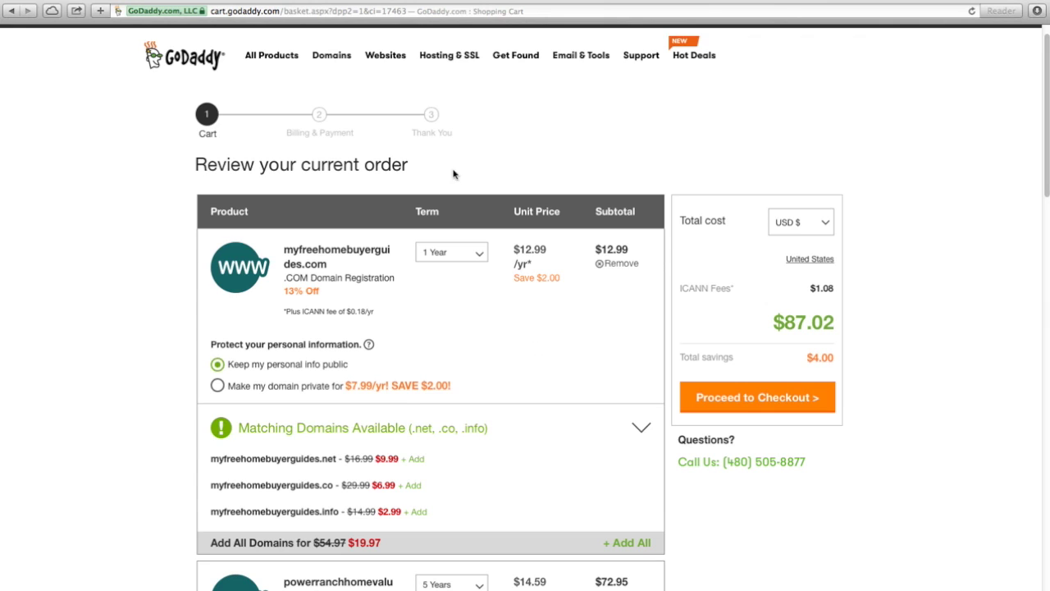
scroll(705, 132, down, 1)
scroll(720, 129, up, 2)
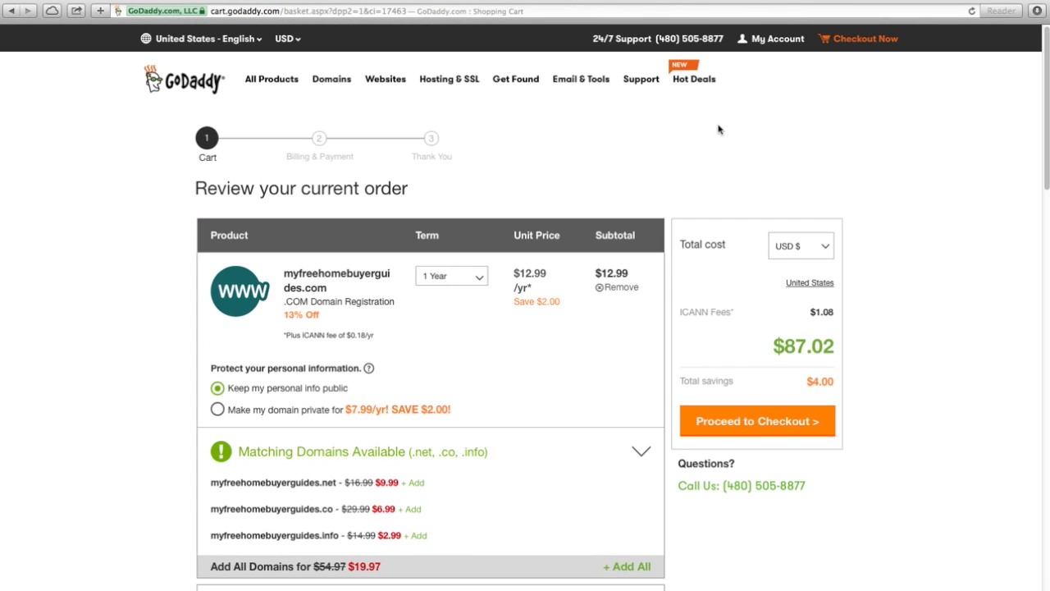
Go to My Domains and open the gear menu for myfreehomebuyerguide.com.
click(766, 43)
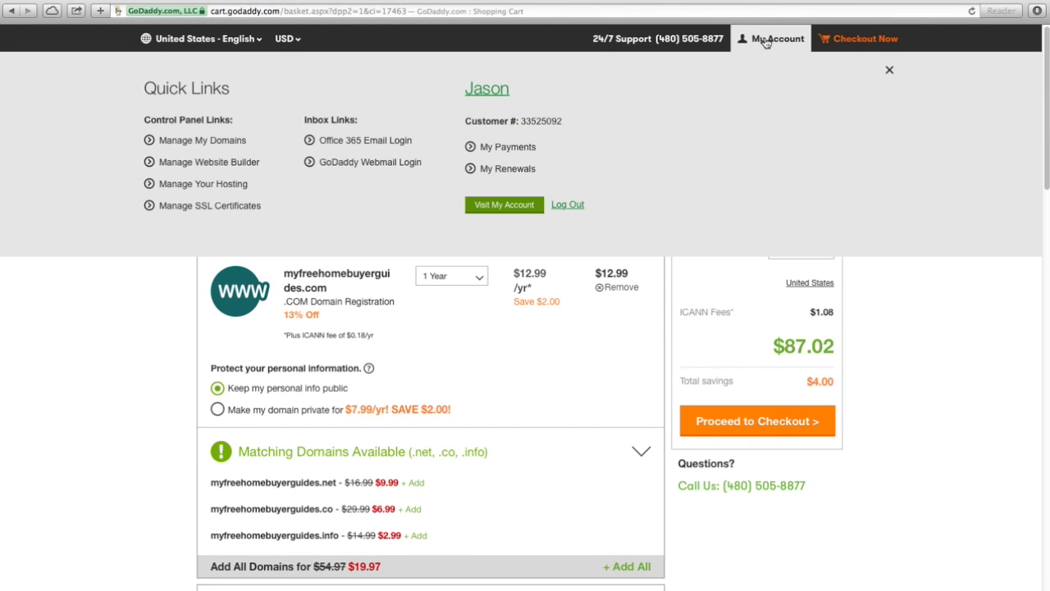
click(192, 146)
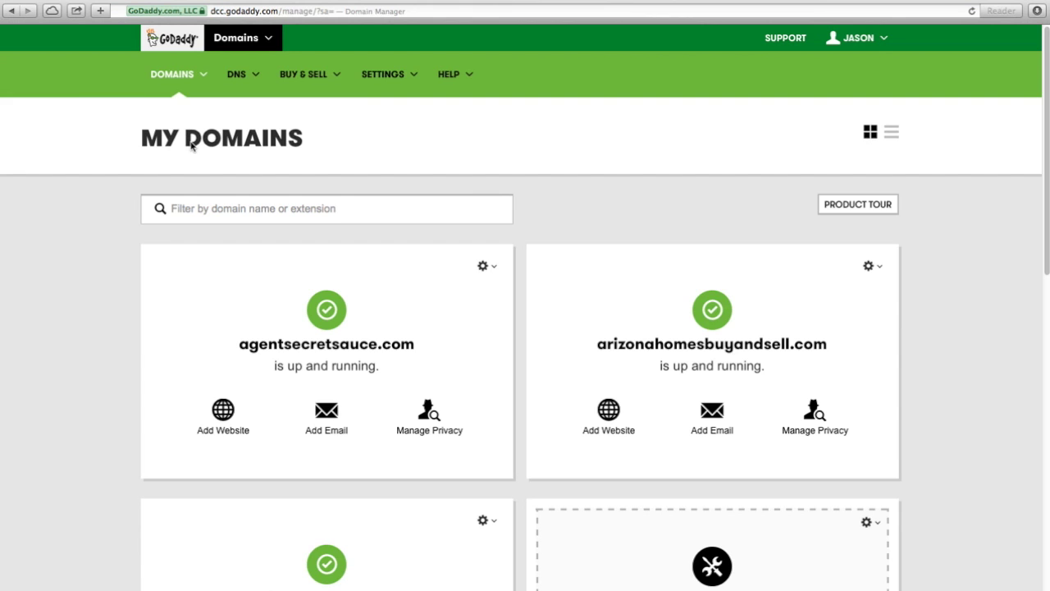
scroll(335, 327, down, 2)
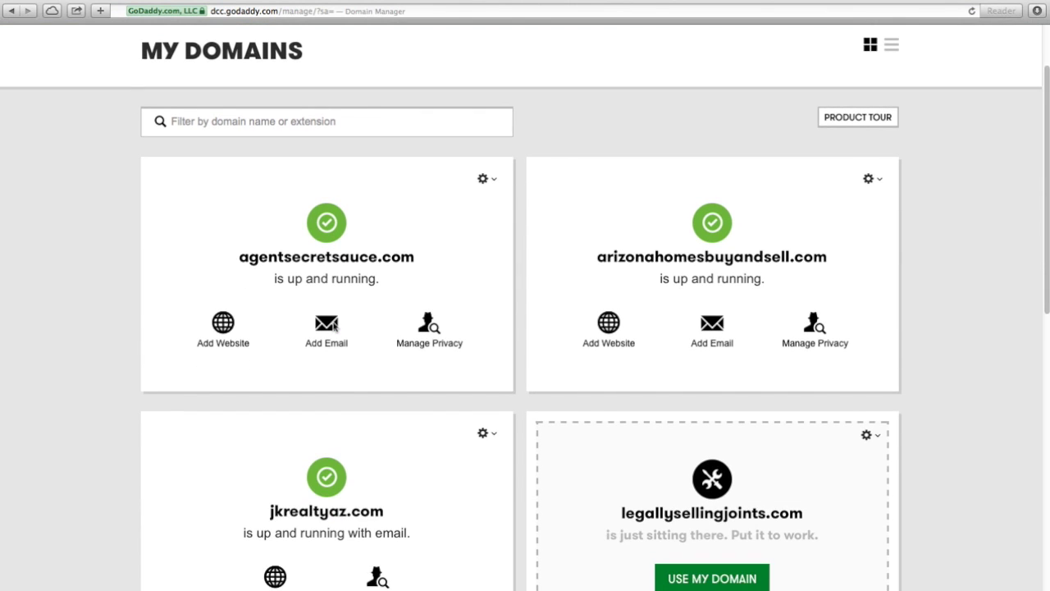
scroll(334, 326, down, 4)
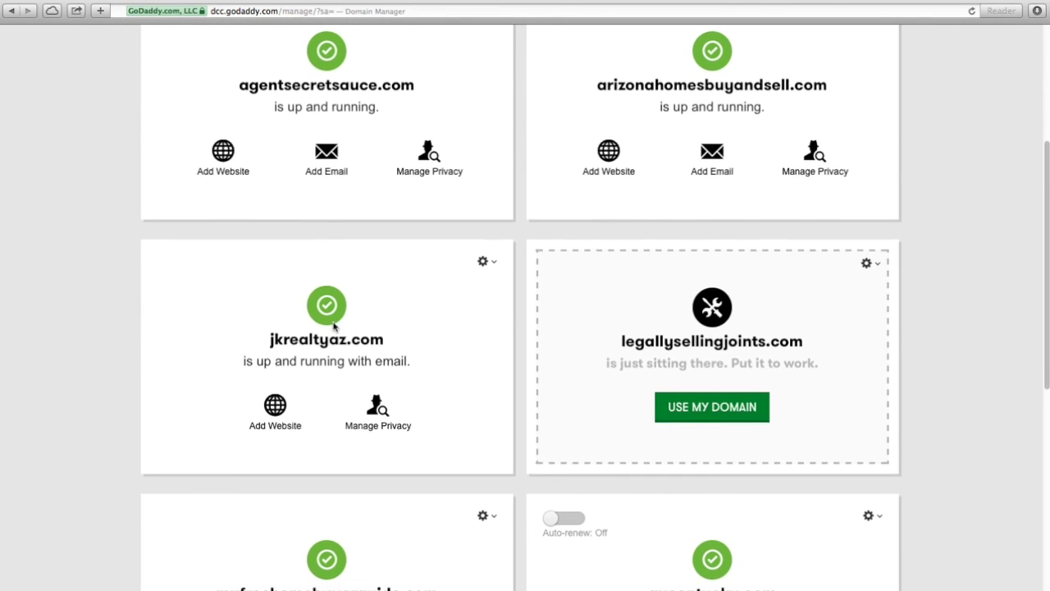
scroll(334, 326, down, 5)
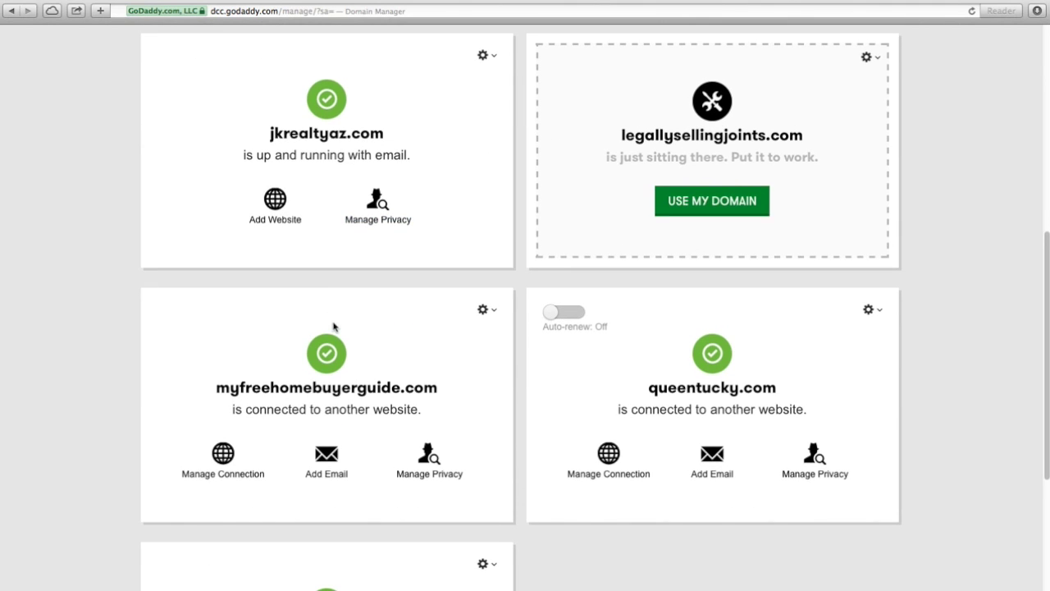
scroll(333, 327, down, 1)
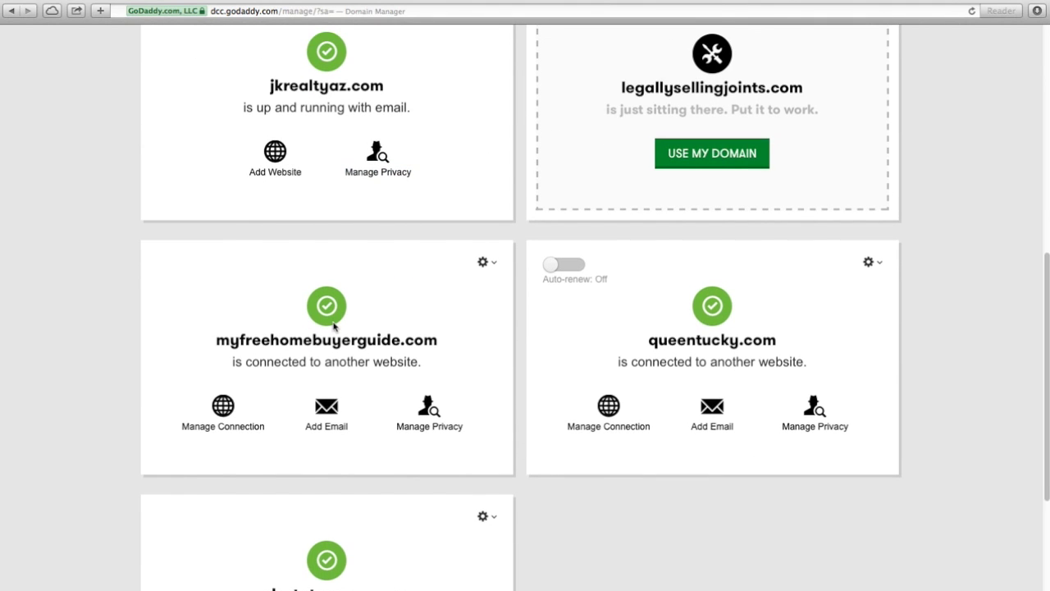
scroll(333, 326, down, 1)
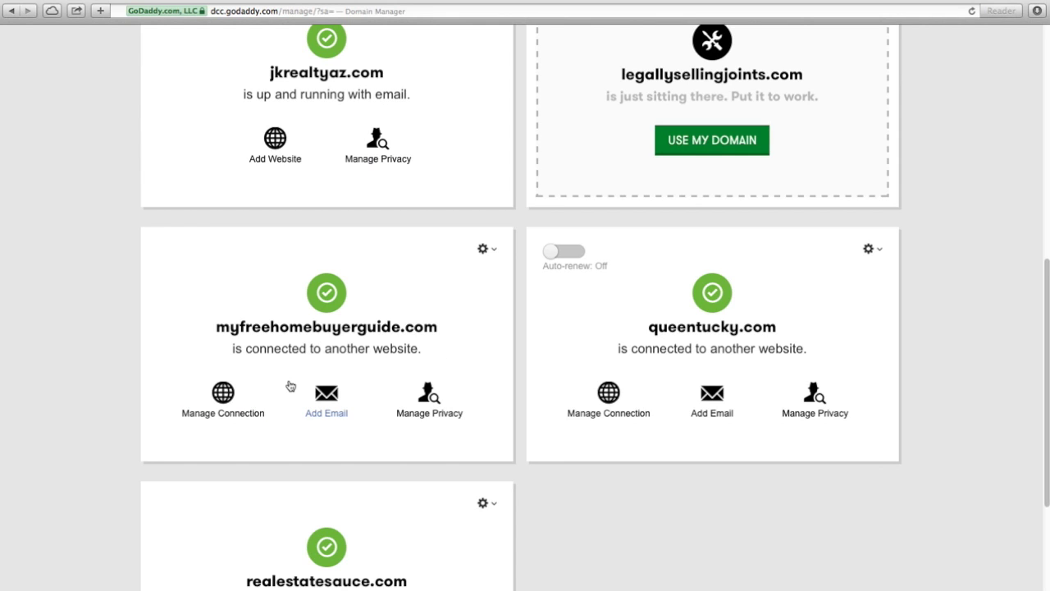
click(487, 248)
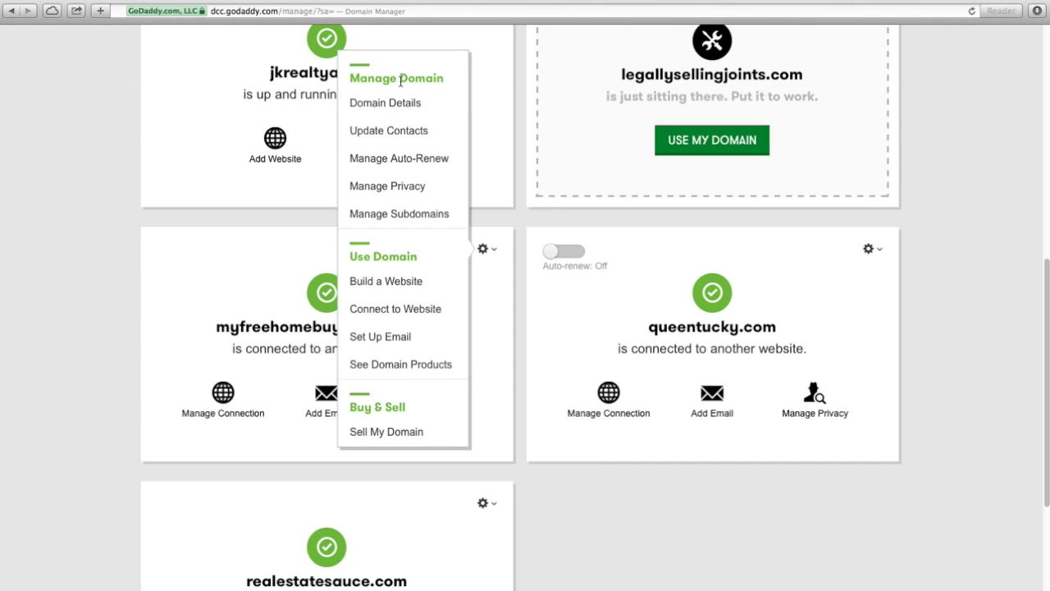
Open Domain Details for myfreehomebuyerguide.com and find its masked forwarding to kala.arizonahomesbuyandsell.com.
click(391, 111)
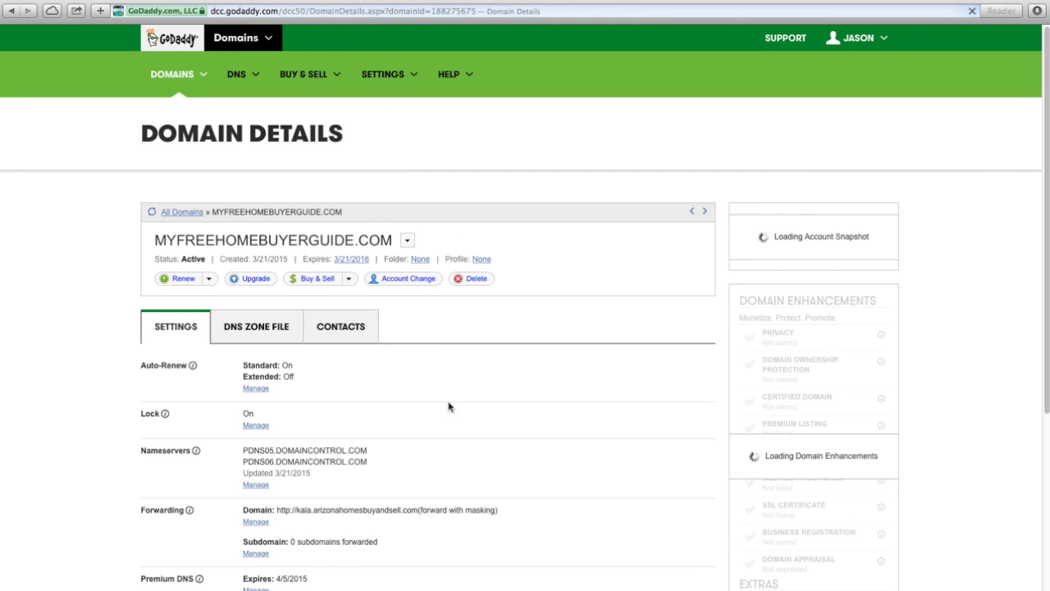
scroll(404, 487, down, 3)
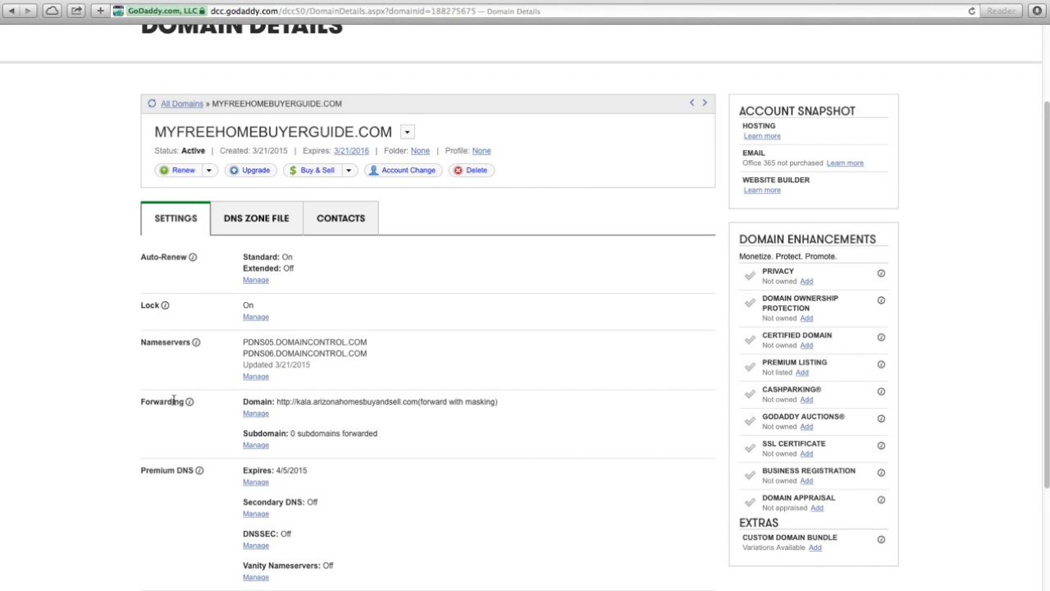
drag(142, 401, 204, 401)
click(193, 436)
click(256, 413)
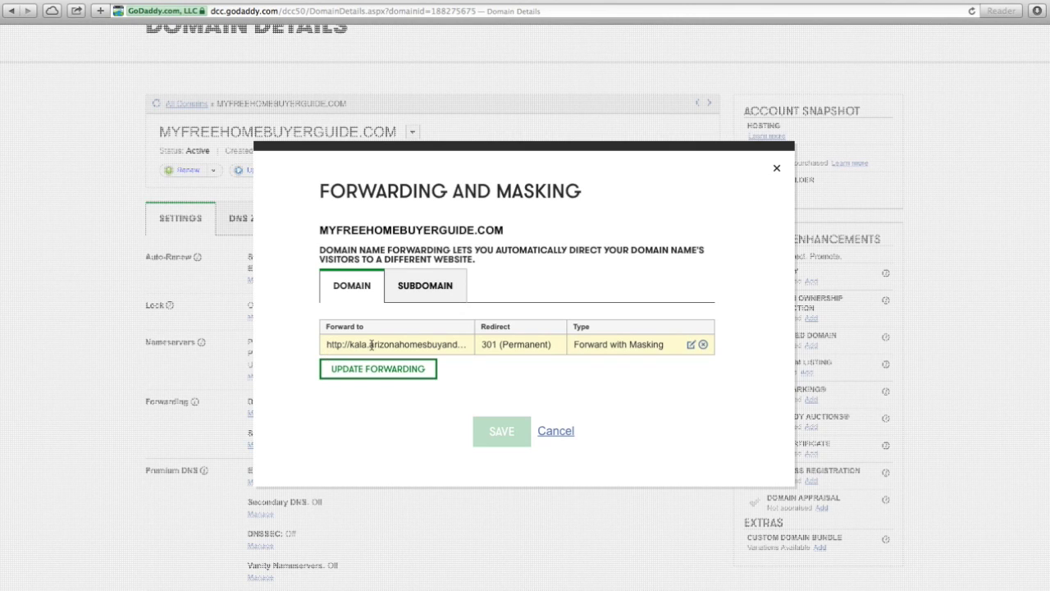
triple_click(444, 340)
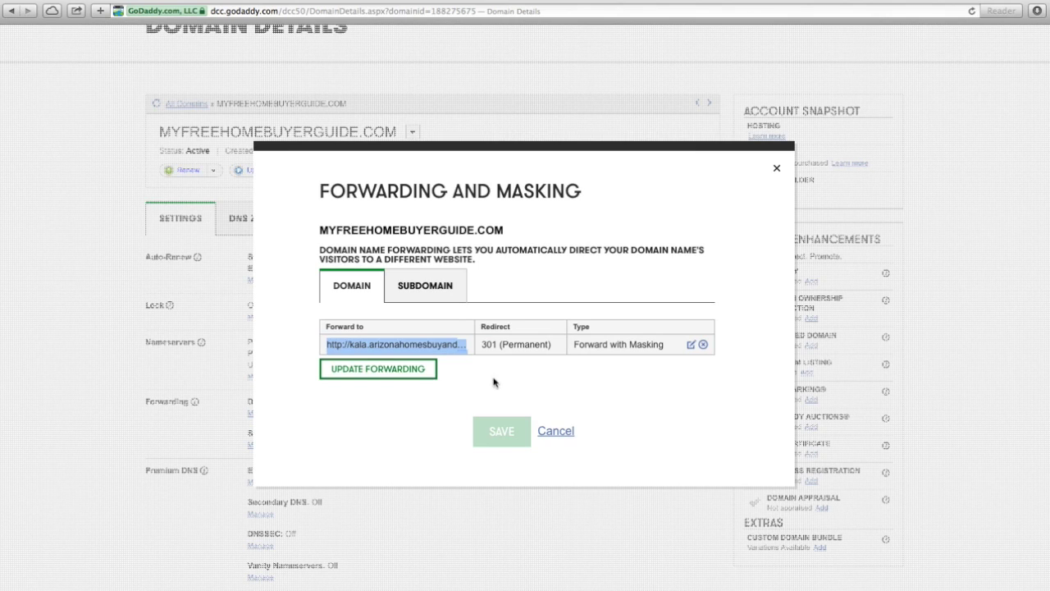
click(501, 383)
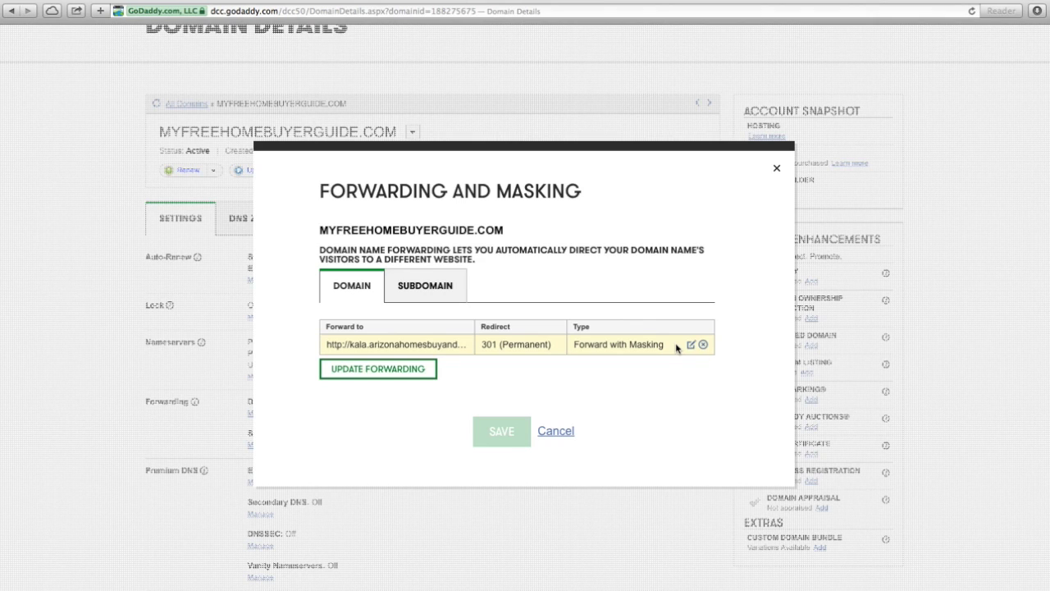
click(777, 170)
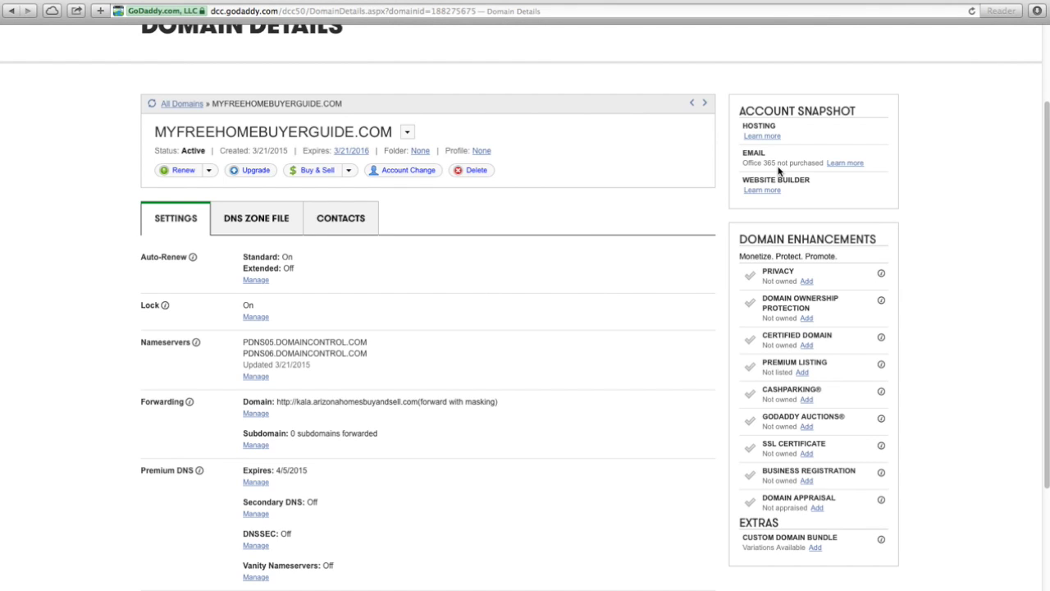
mouse_move(649, 2)
mouse_move(566, 3)
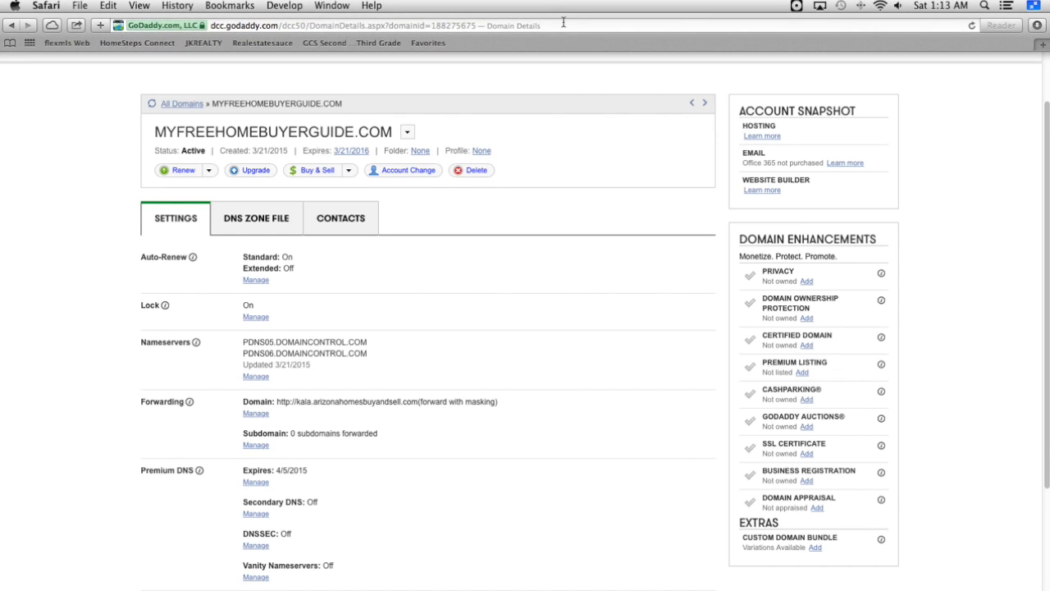
click(563, 23)
click(996, 148)
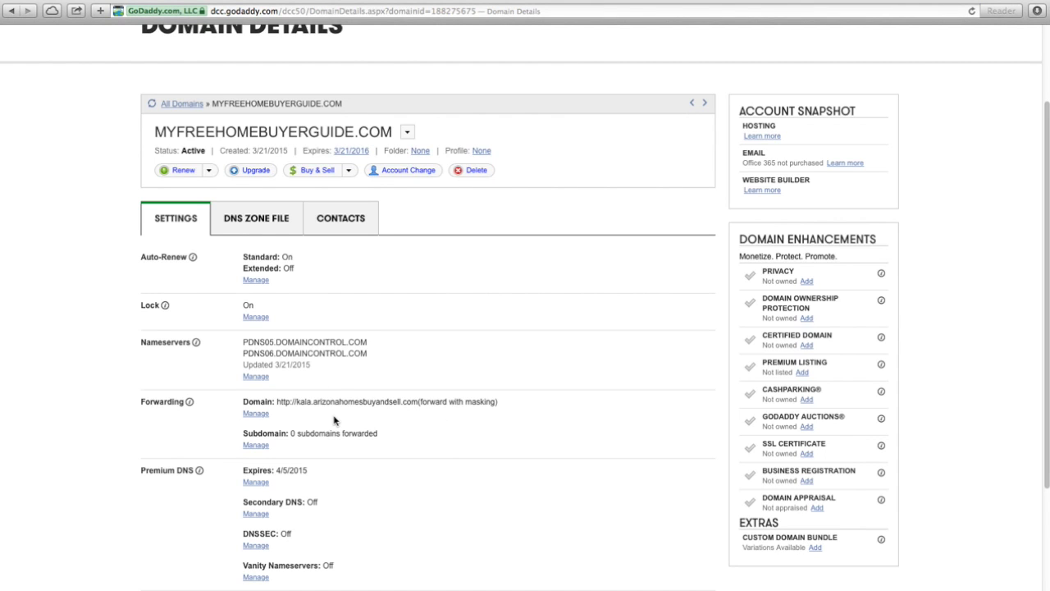
scroll(334, 419, down, 3)
scroll(346, 373, up, 5)
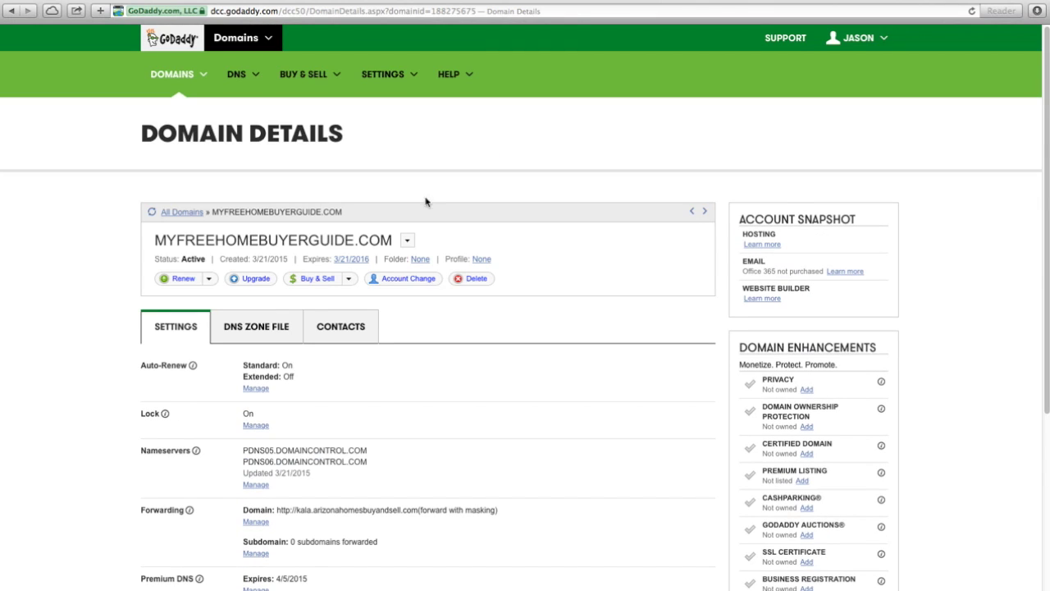
click(448, 10)
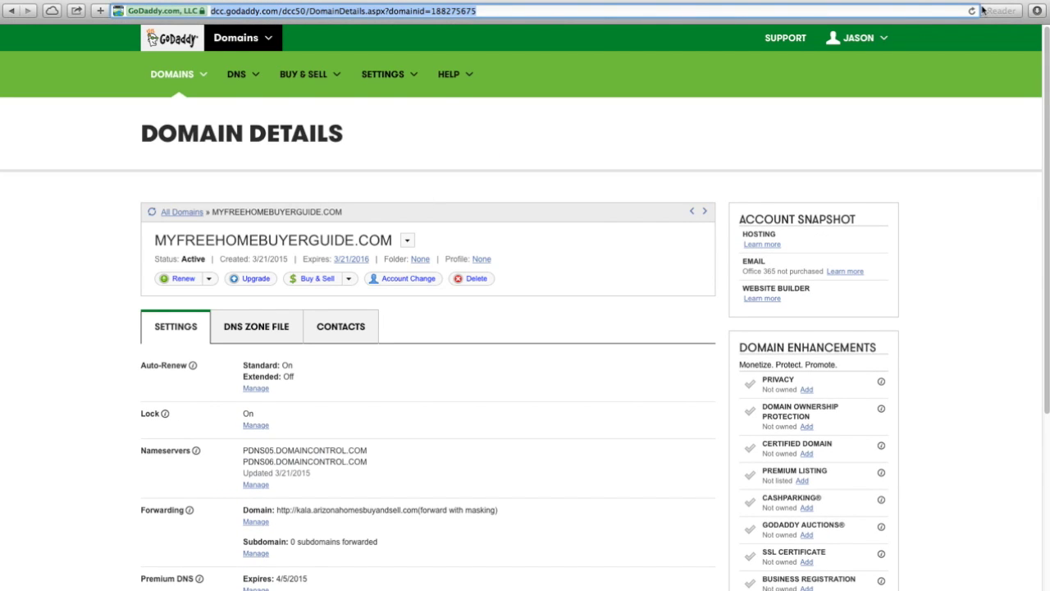
key(super+t)
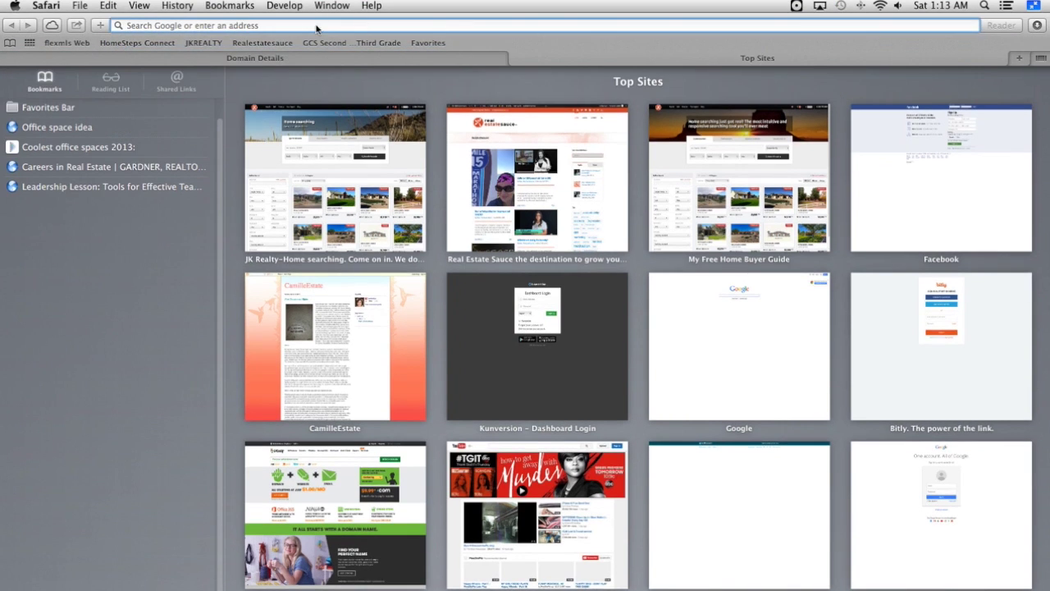
text(www.m)
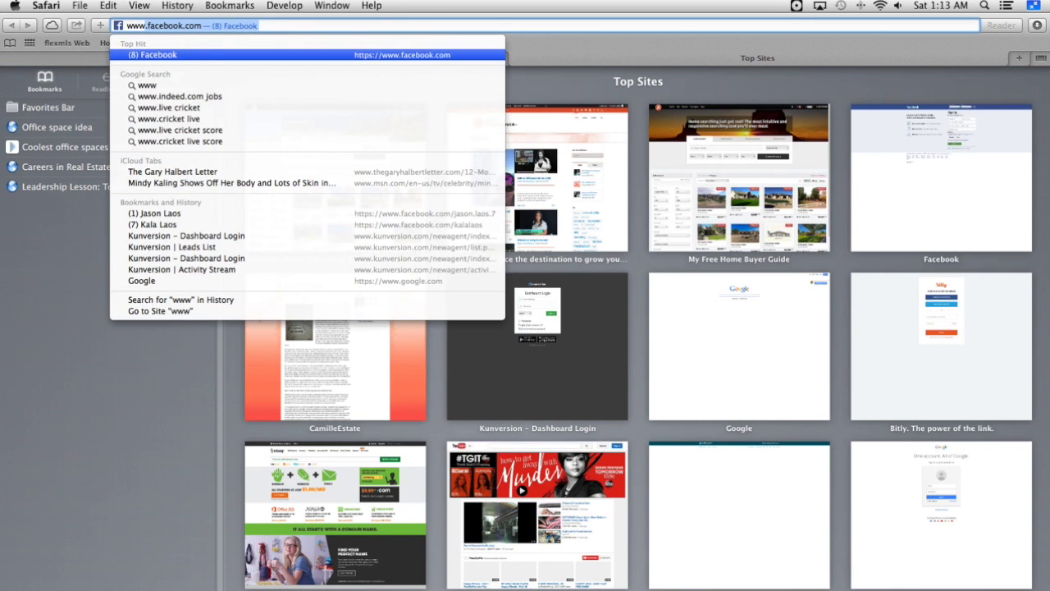
text(yfree)
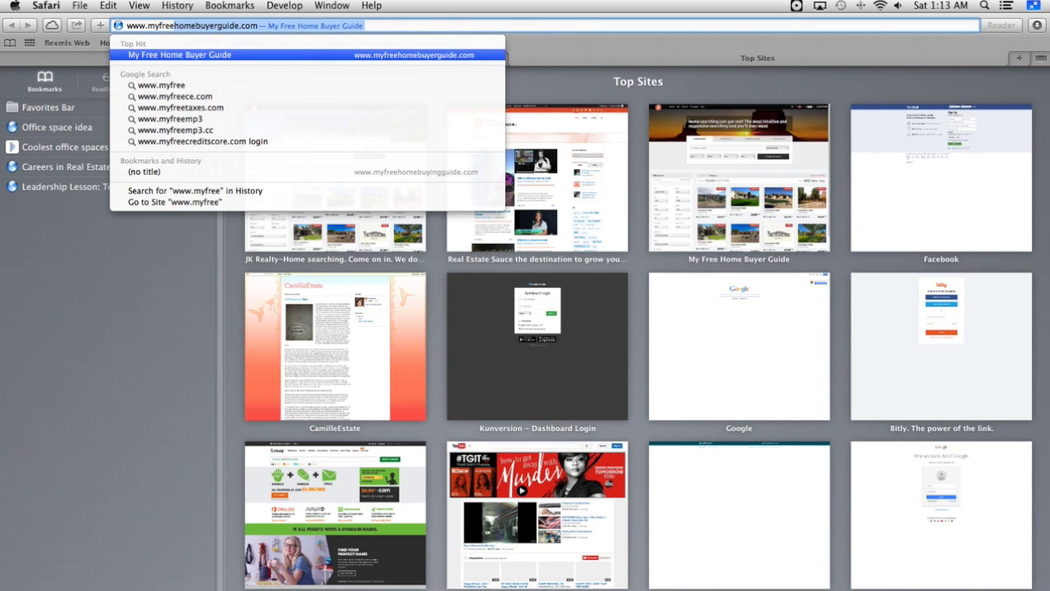
key(Return)
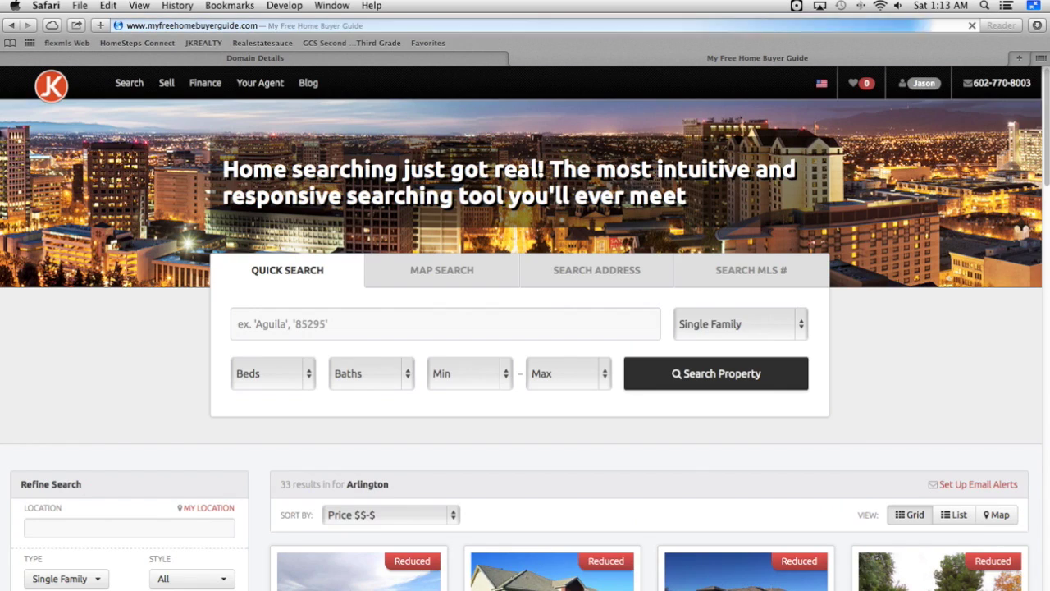